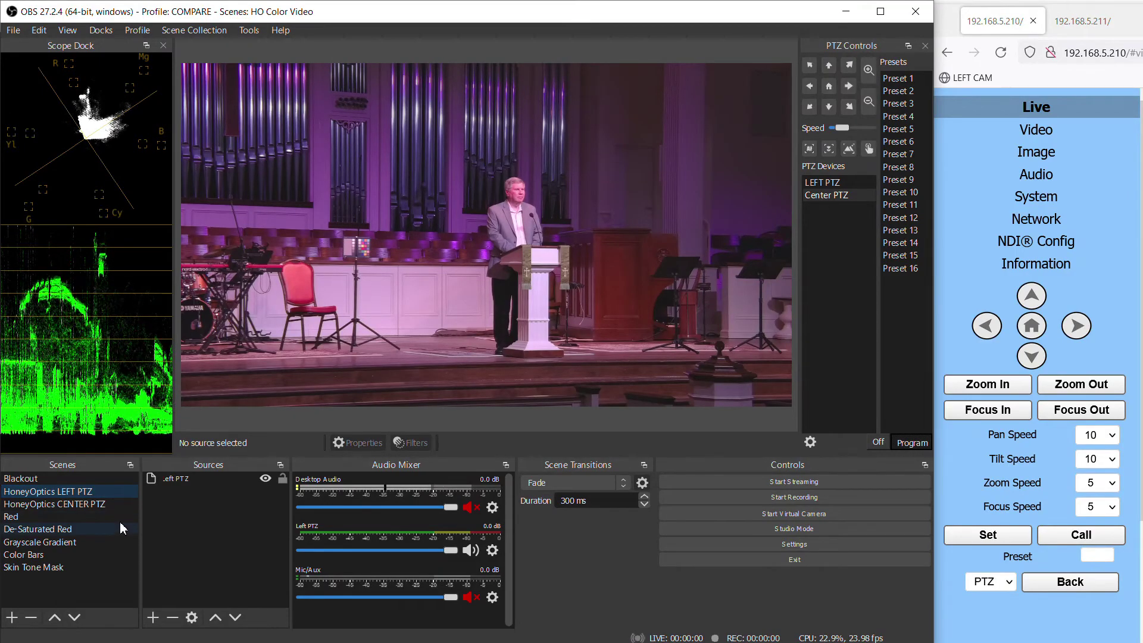
# Flip between the HoneyOptics CENTER PTZ and LEFT PTZ scenes to compare scopes, ending on CENTER PTZ
pyautogui.click(78, 503)
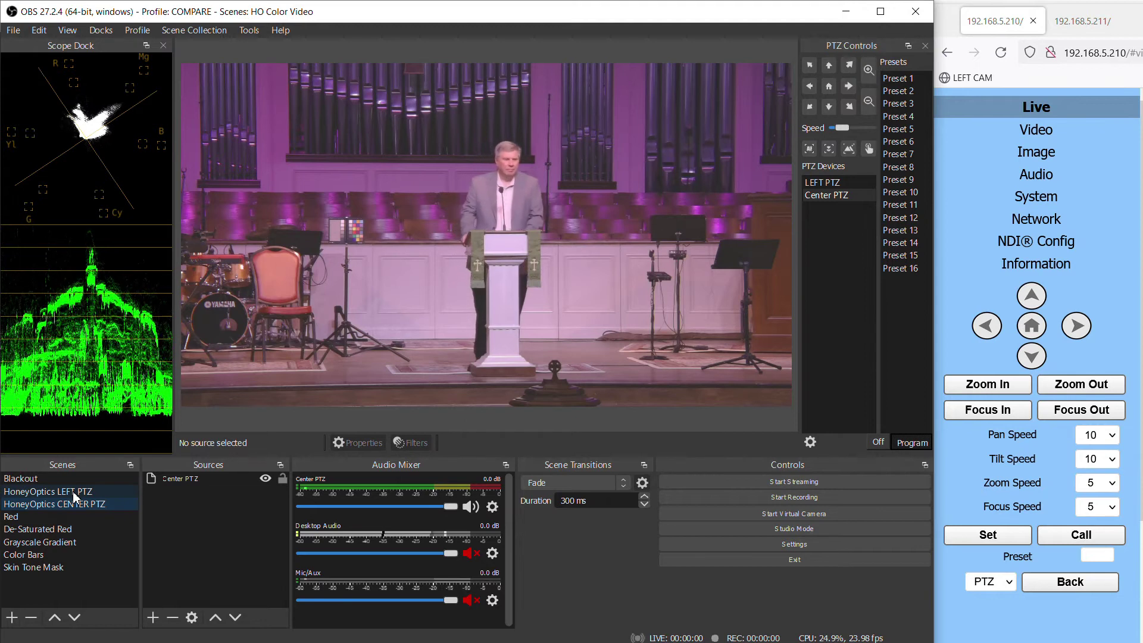
pyautogui.click(72, 491)
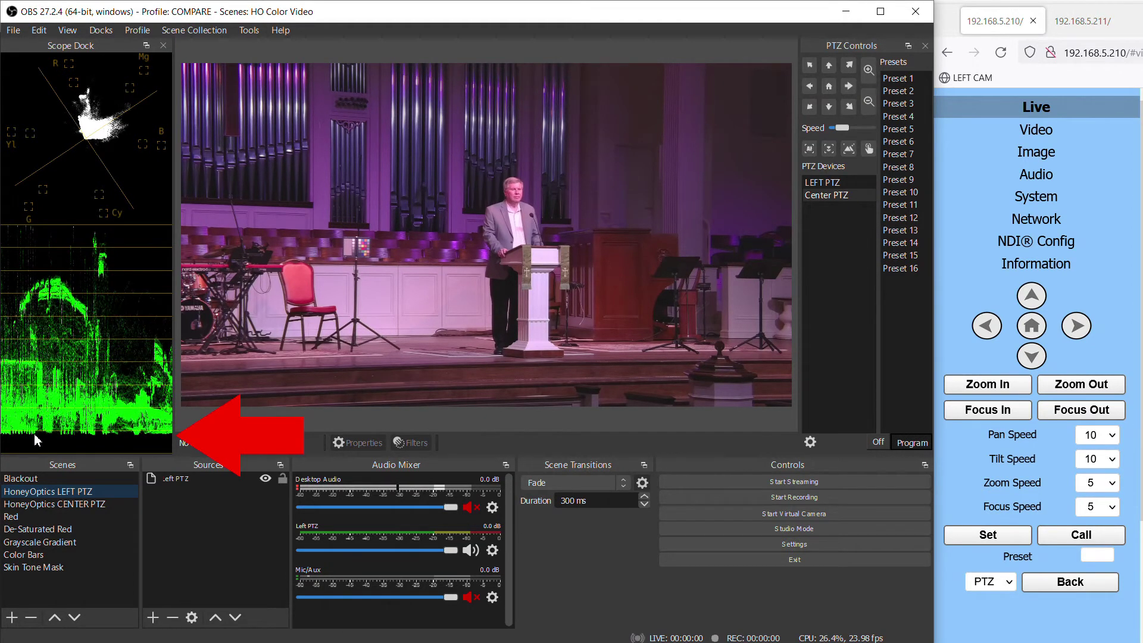
pyautogui.click(89, 505)
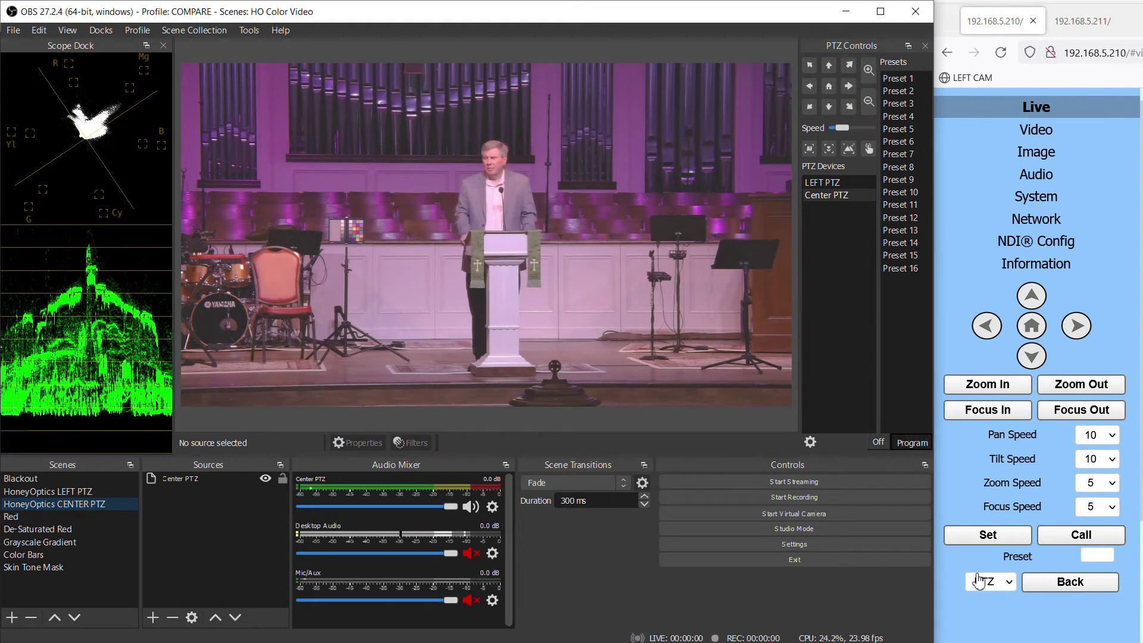
# In the center camera's OSD image menu, raise Contrast from 5 to 7
pyautogui.click(1075, 23)
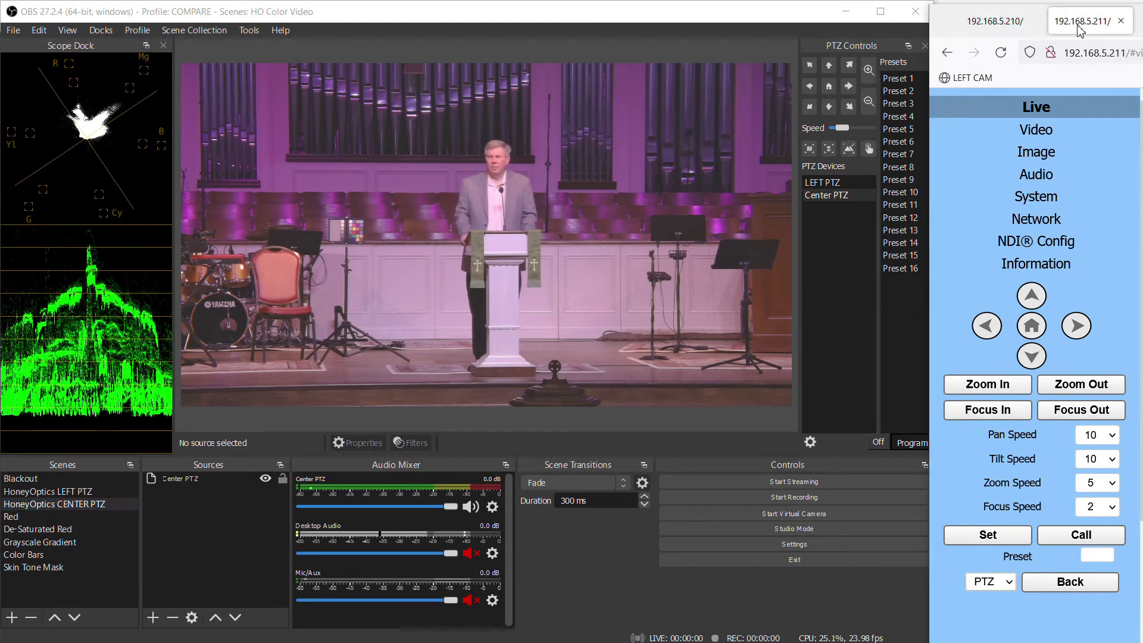
pyautogui.click(1008, 591)
pyautogui.click(987, 627)
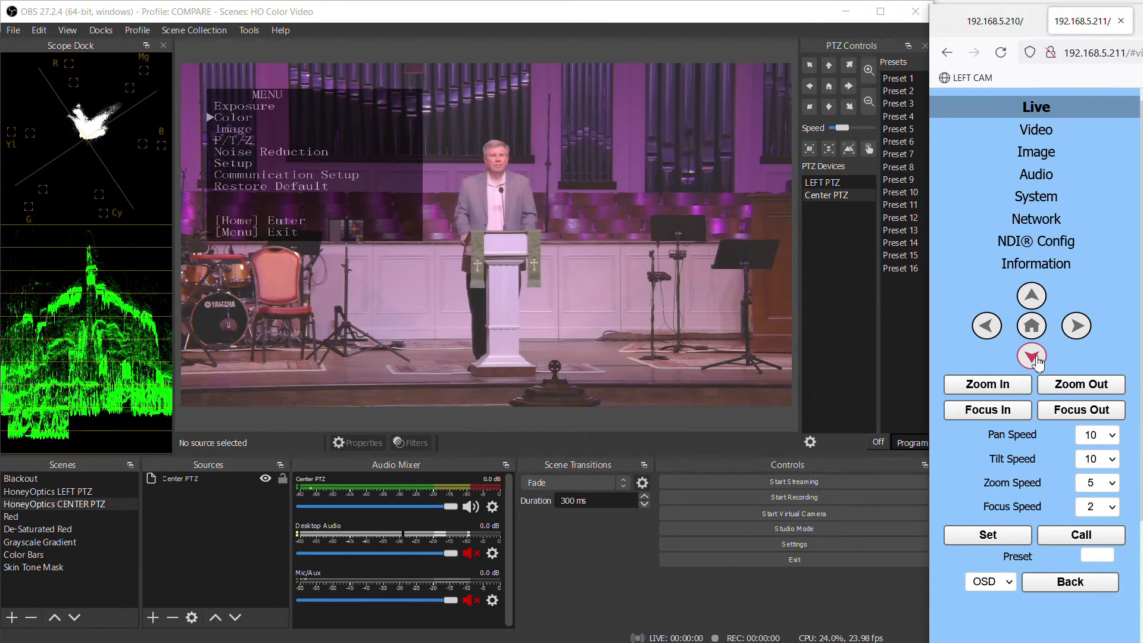
pyautogui.click(1032, 328)
pyautogui.click(1032, 356)
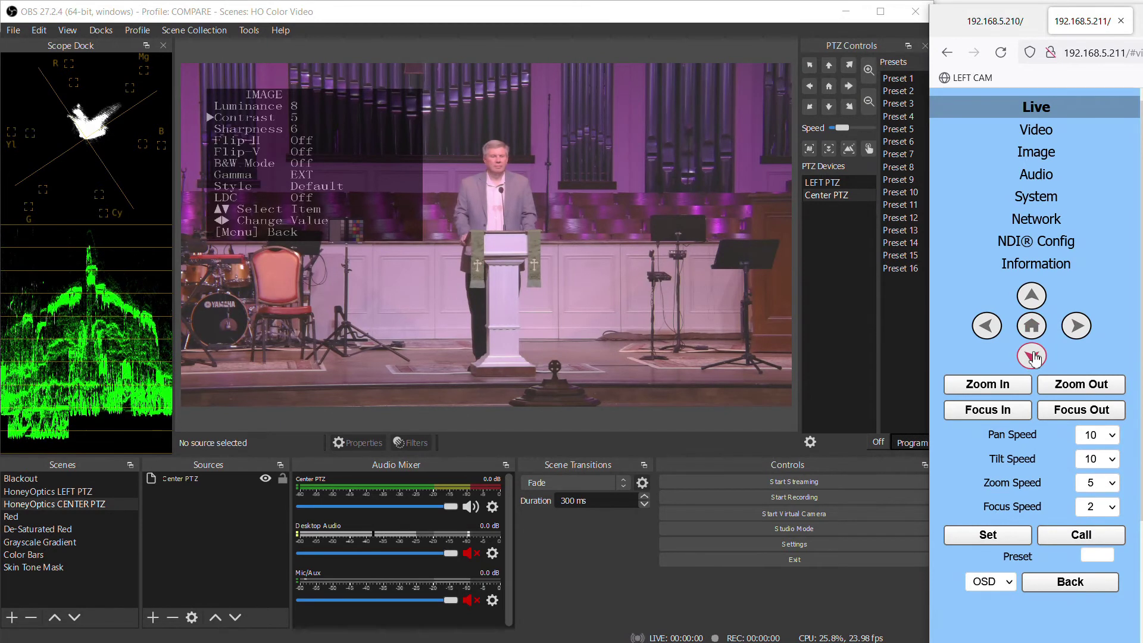
pyautogui.click(1077, 327)
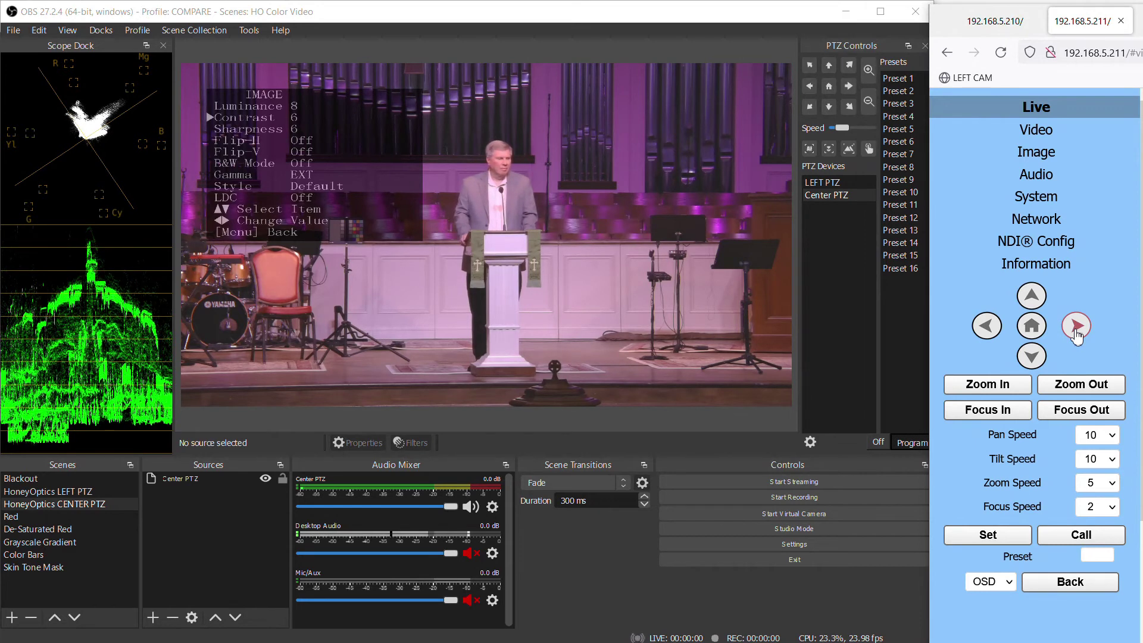
pyautogui.click(1076, 326)
# Close the OSD menu and compare the LEFT and CENTER PTZ scenes, ending on LEFT PTZ
pyautogui.click(991, 582)
pyautogui.click(986, 602)
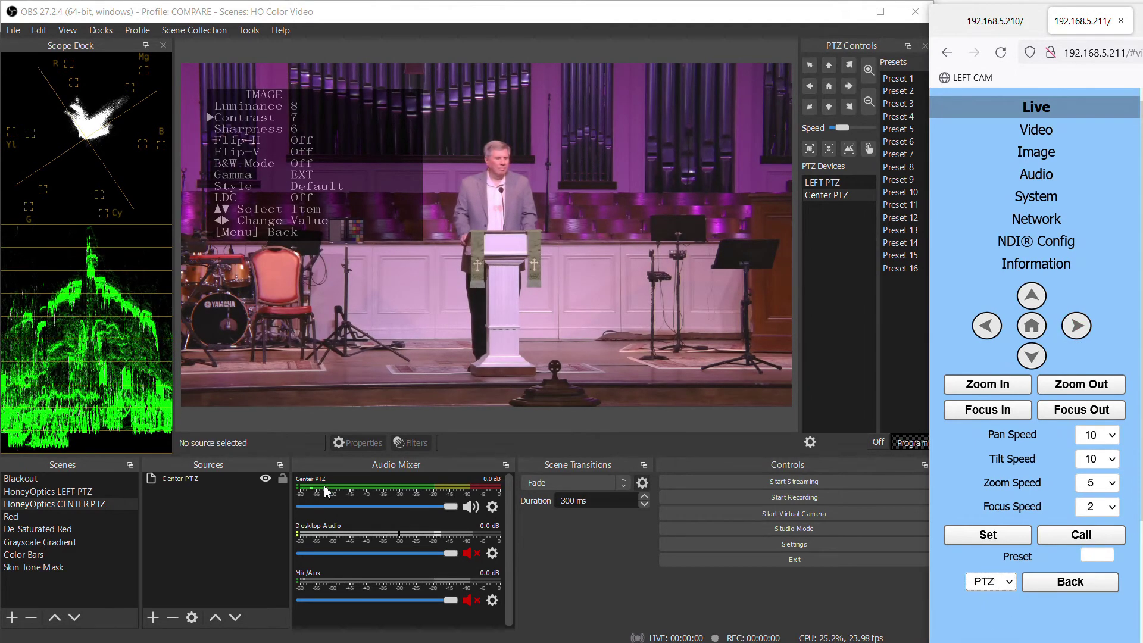
pyautogui.click(76, 491)
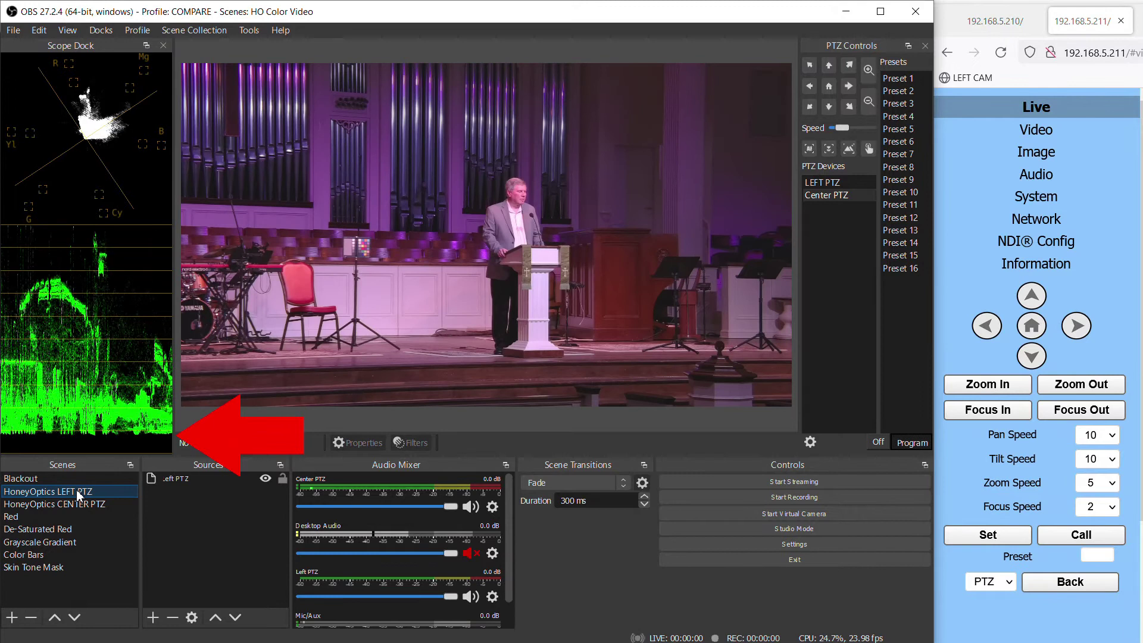
pyautogui.click(78, 503)
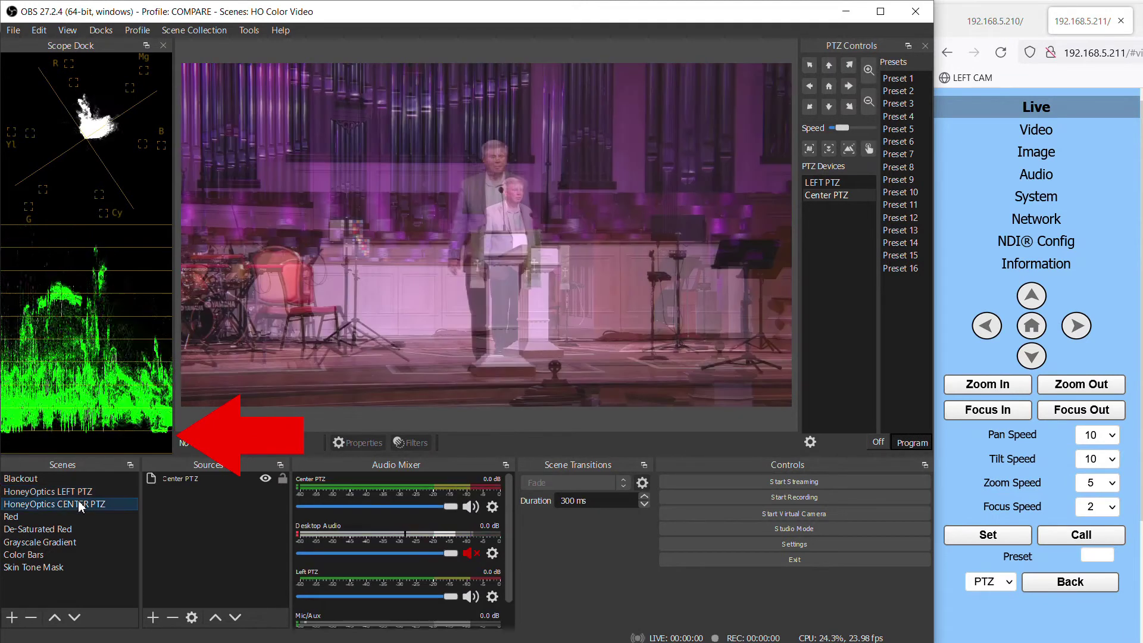
pyautogui.click(75, 492)
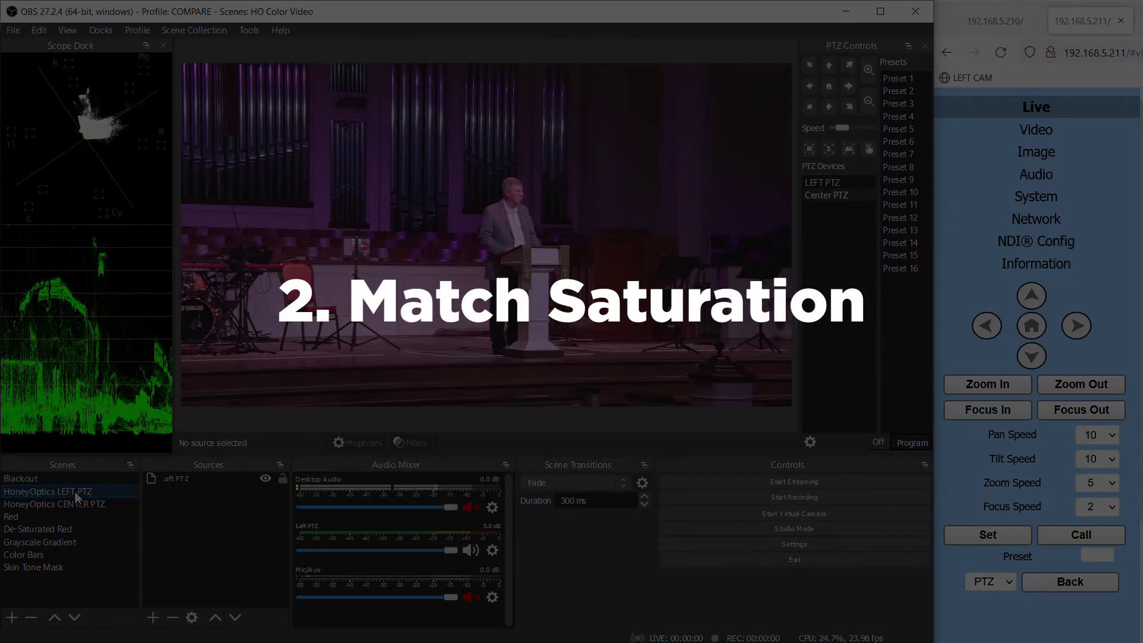
# Send the left camera to Preset 2 and pan the center camera left onto the colour chart
pyautogui.click(840, 186)
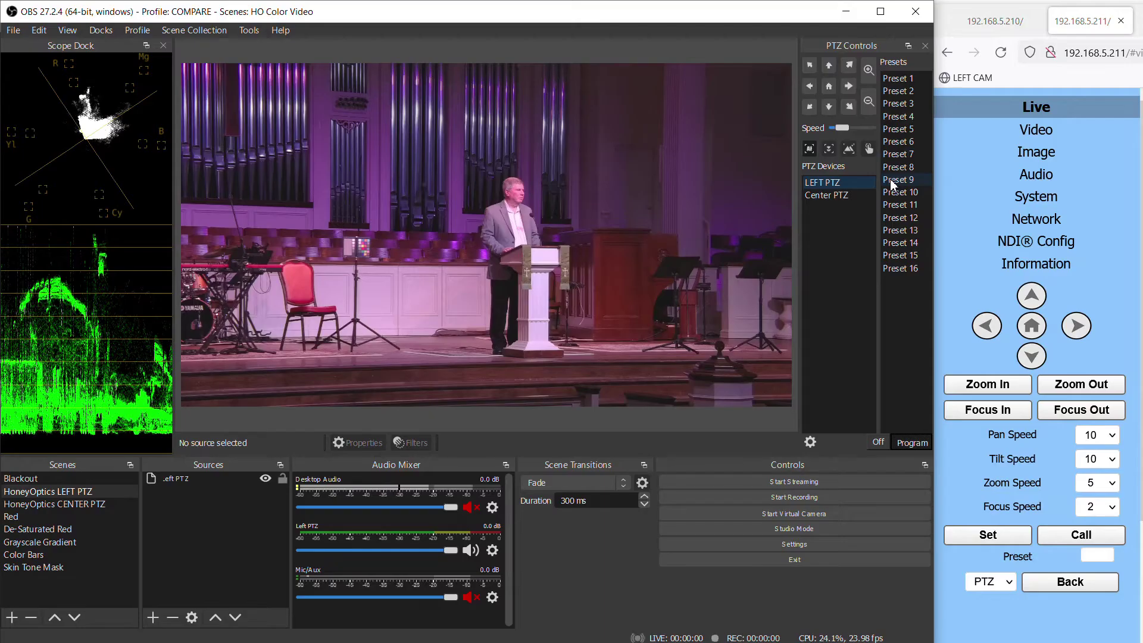
pyautogui.click(911, 94)
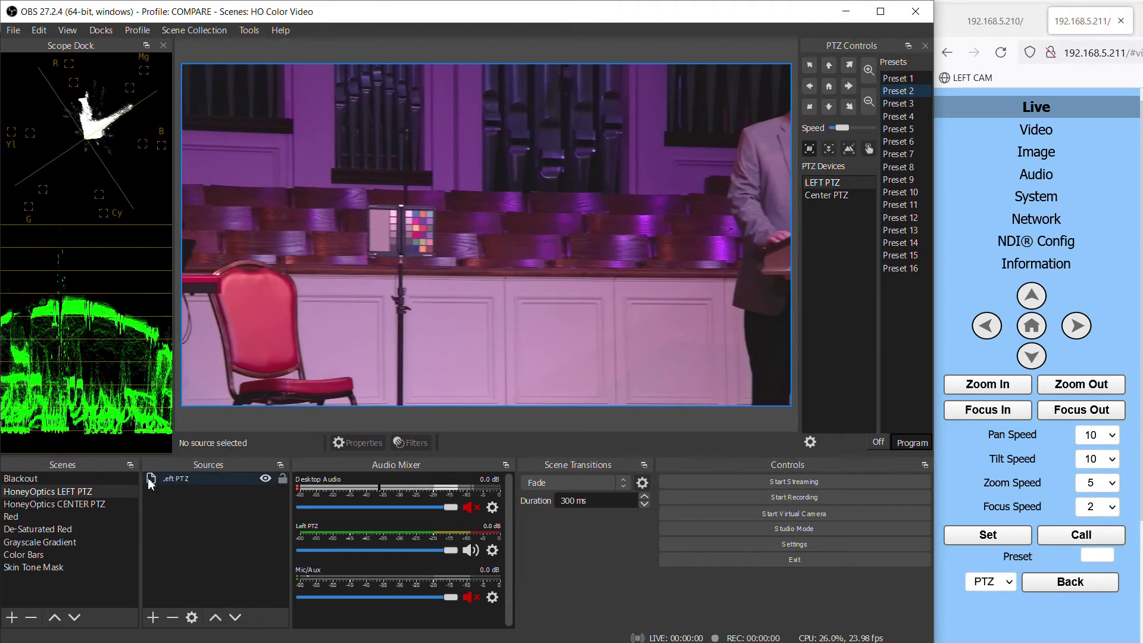
pyautogui.click(54, 504)
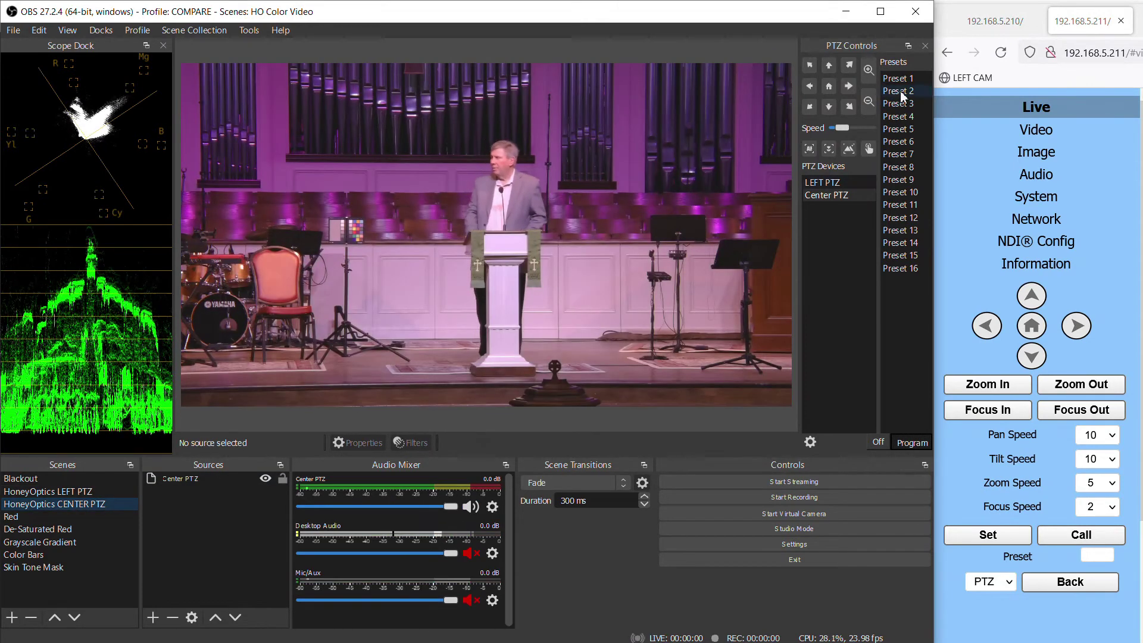
pyautogui.click(833, 196)
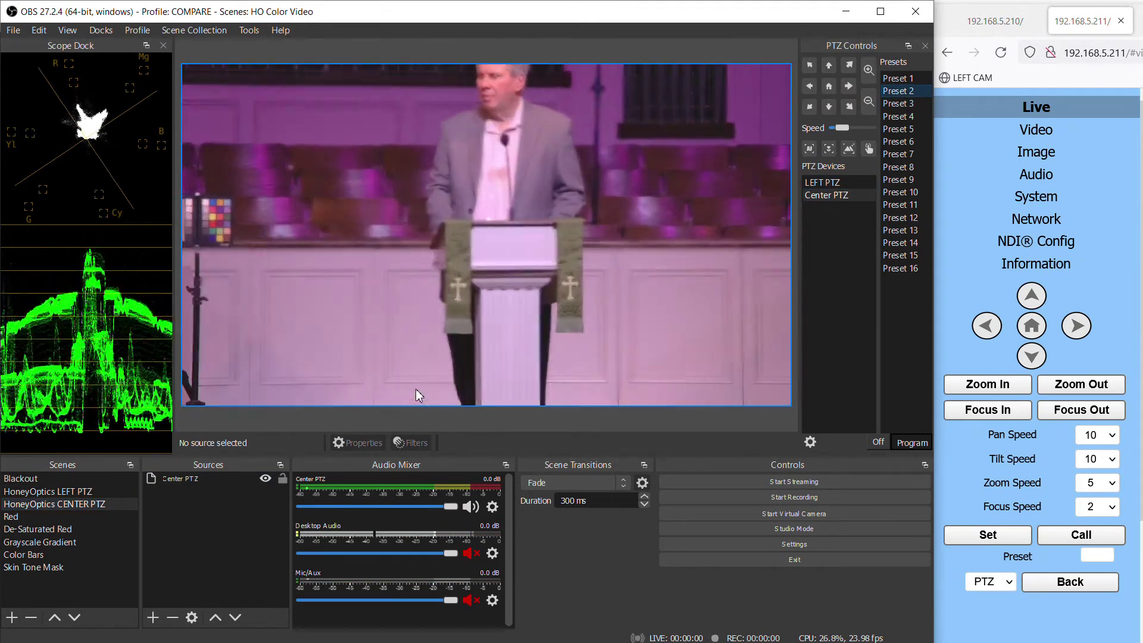
pyautogui.click(810, 94)
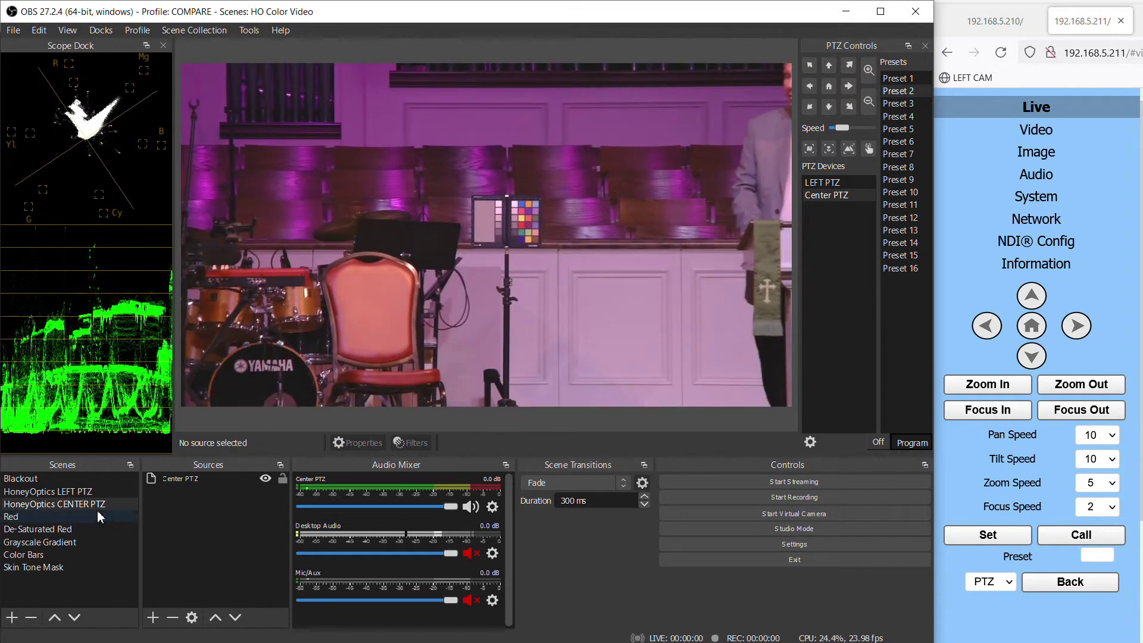
pyautogui.click(86, 493)
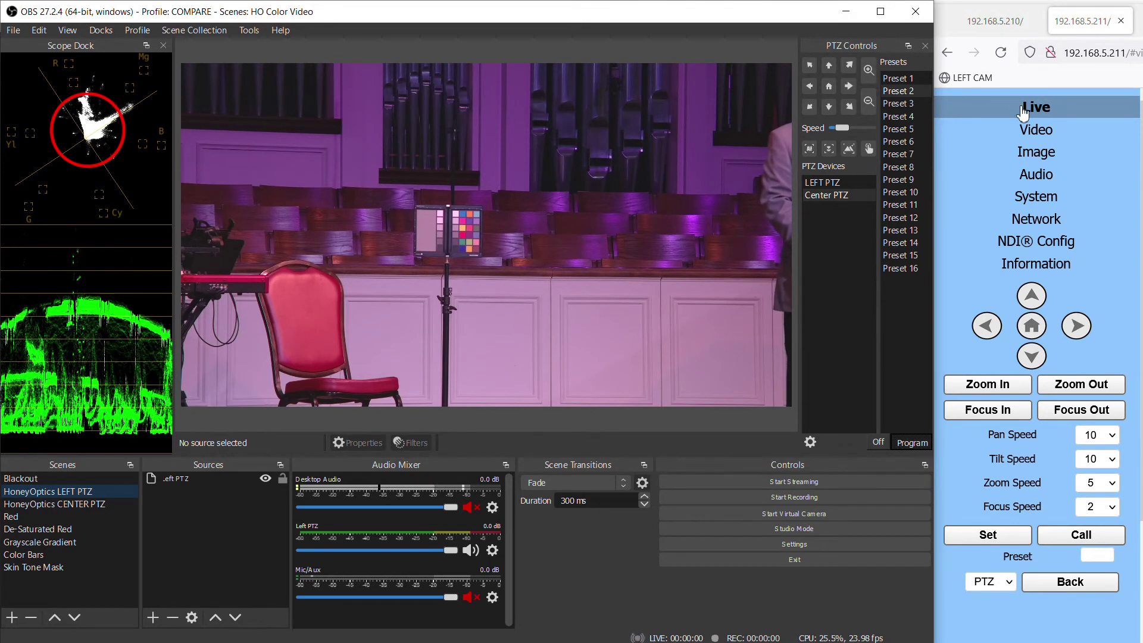
# Switch the left camera's web control to OSD mode and navigate to Color > Saturation
pyautogui.click(1005, 22)
pyautogui.click(1012, 589)
pyautogui.click(993, 627)
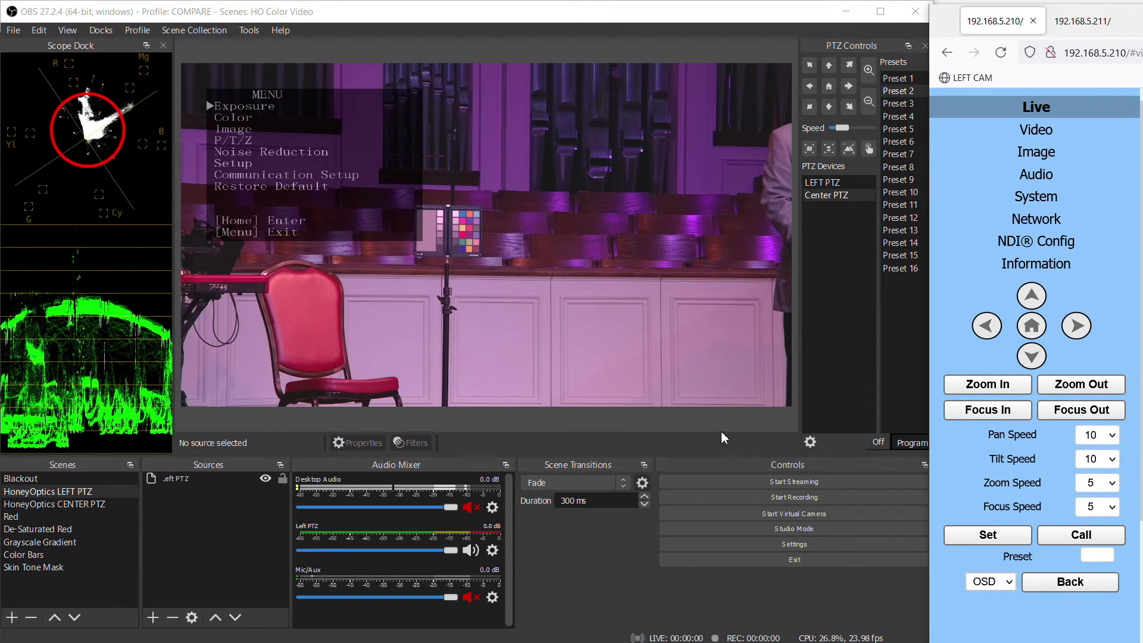
pyautogui.click(1032, 357)
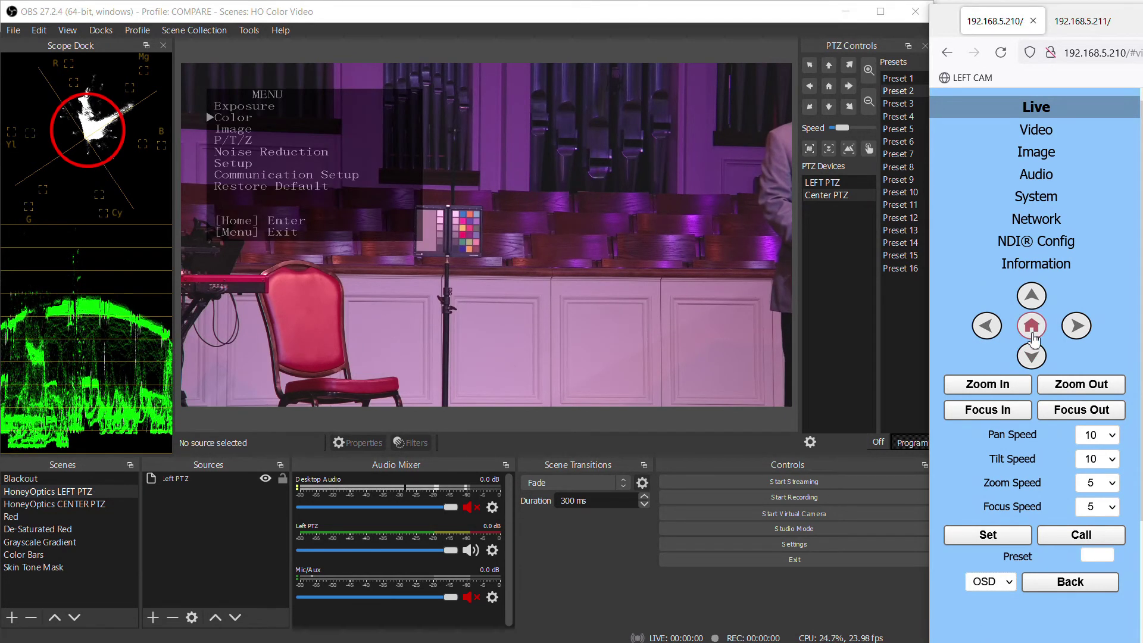
pyautogui.click(1032, 358)
pyautogui.click(1032, 357)
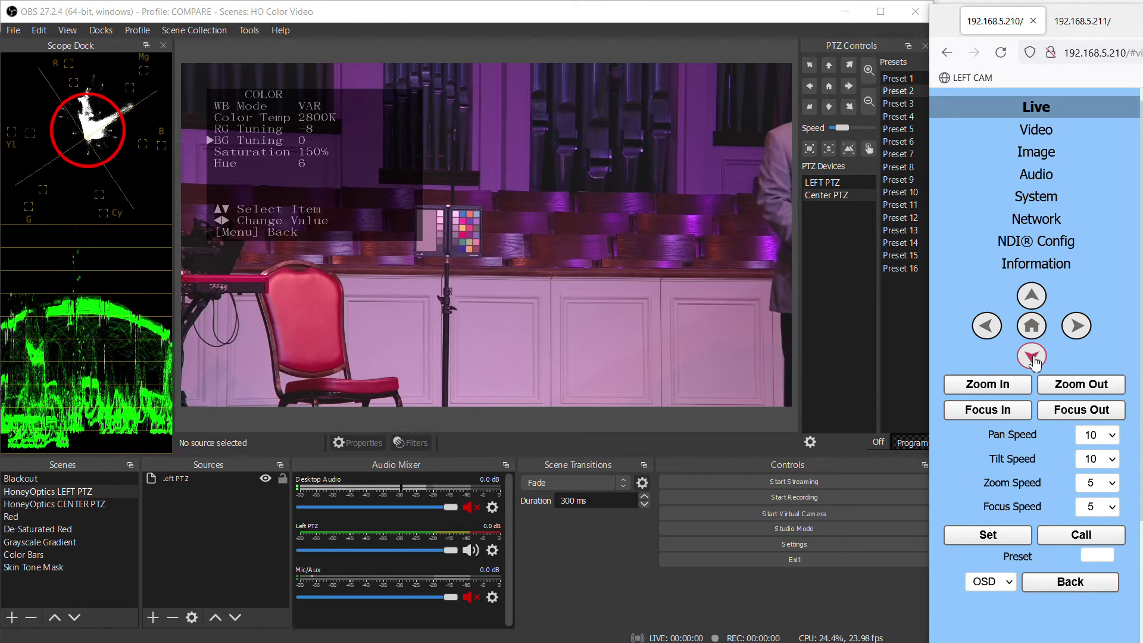
pyautogui.click(1032, 357)
# Lower Saturation to 120%, compare against the center camera, then move the cursor to Hue
pyautogui.click(989, 331)
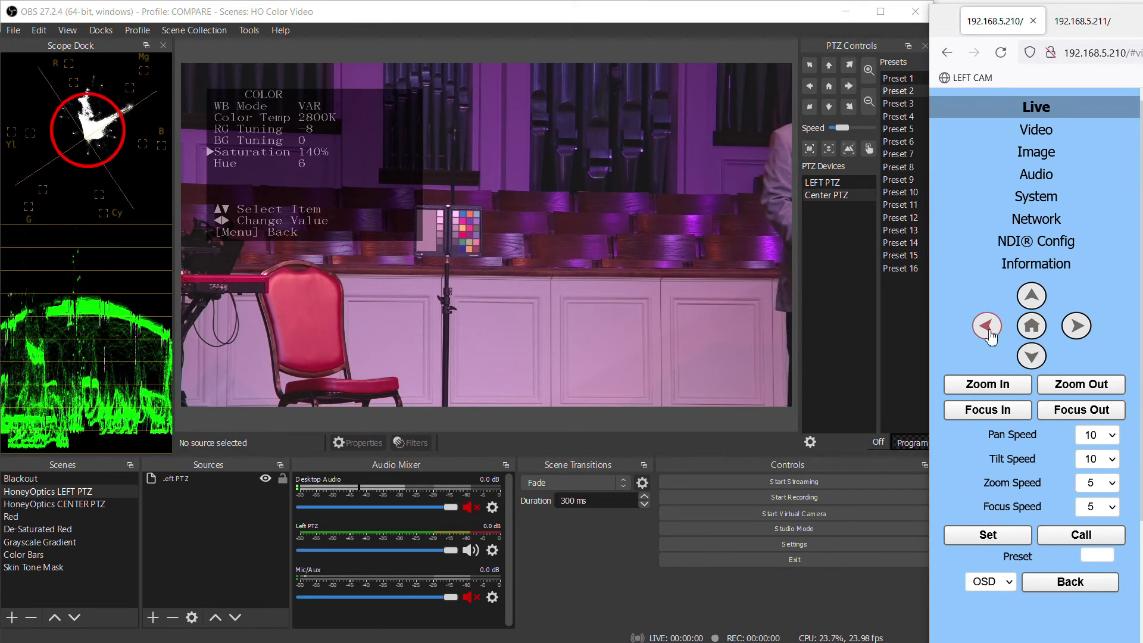
pyautogui.click(988, 331)
pyautogui.click(988, 331)
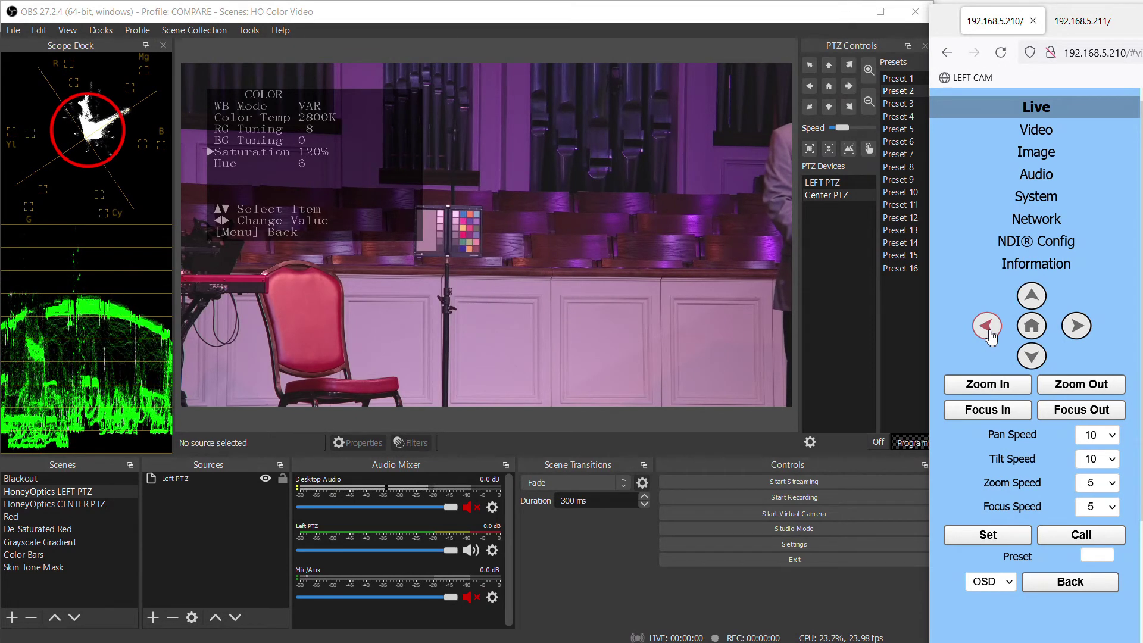
pyautogui.click(73, 506)
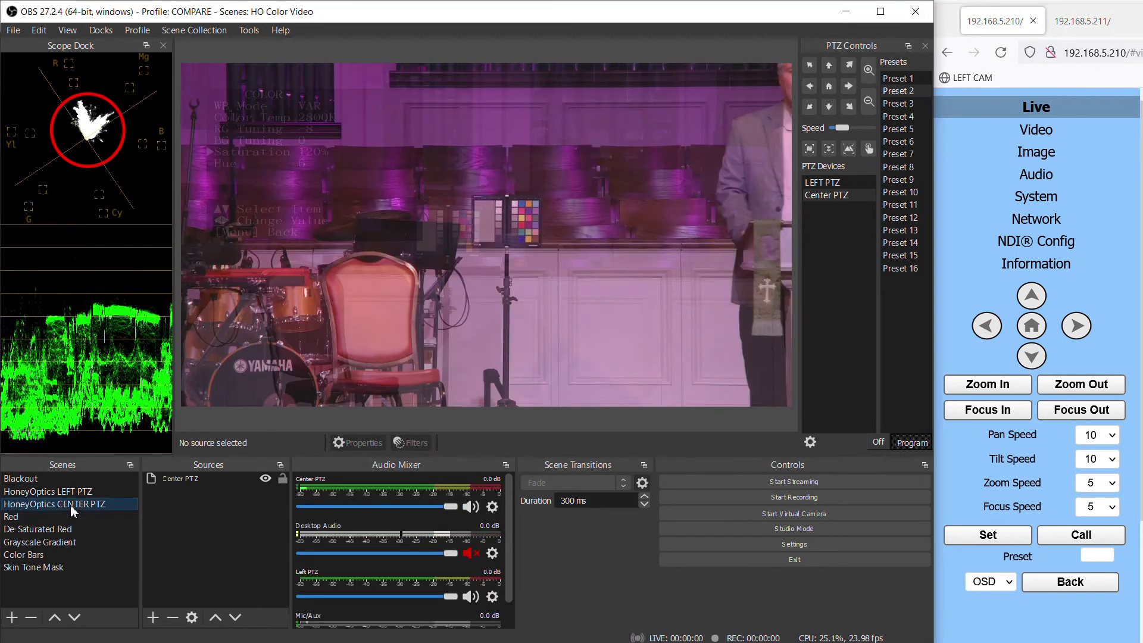
pyautogui.click(60, 491)
pyautogui.click(1032, 357)
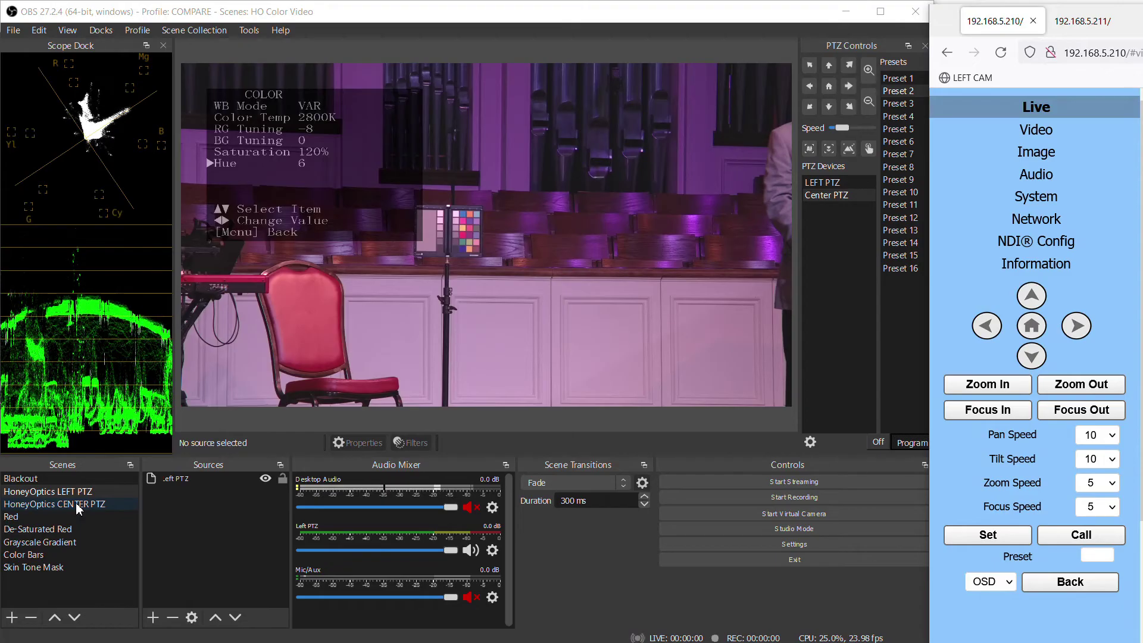
# Lower the left camera's Hue to 2, comparing against the center camera scene
pyautogui.click(76, 504)
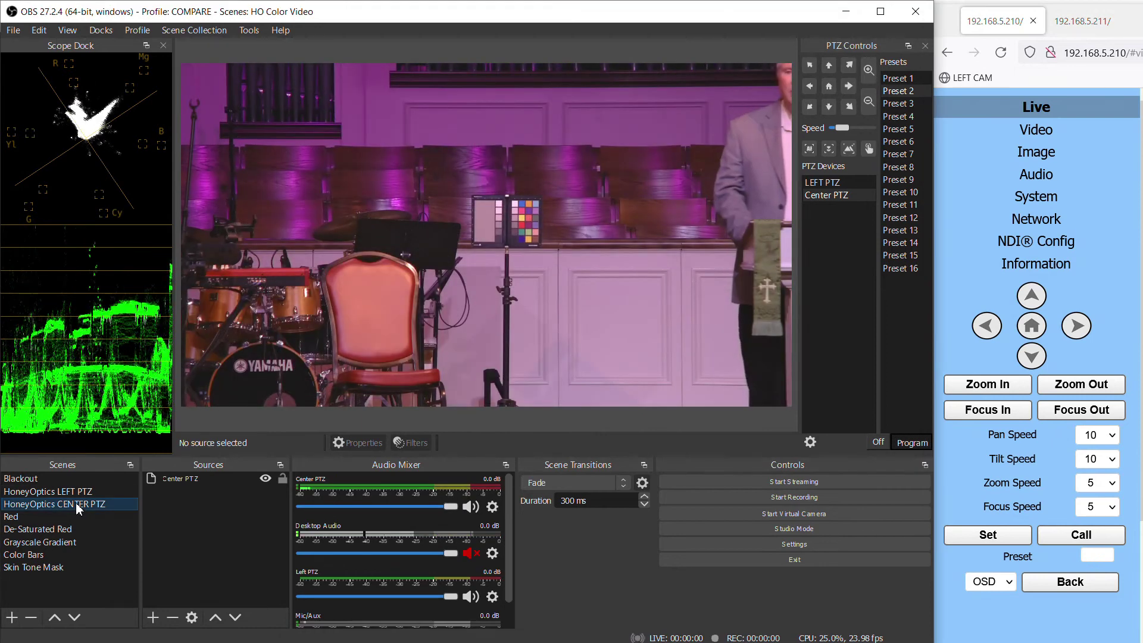
pyautogui.click(74, 492)
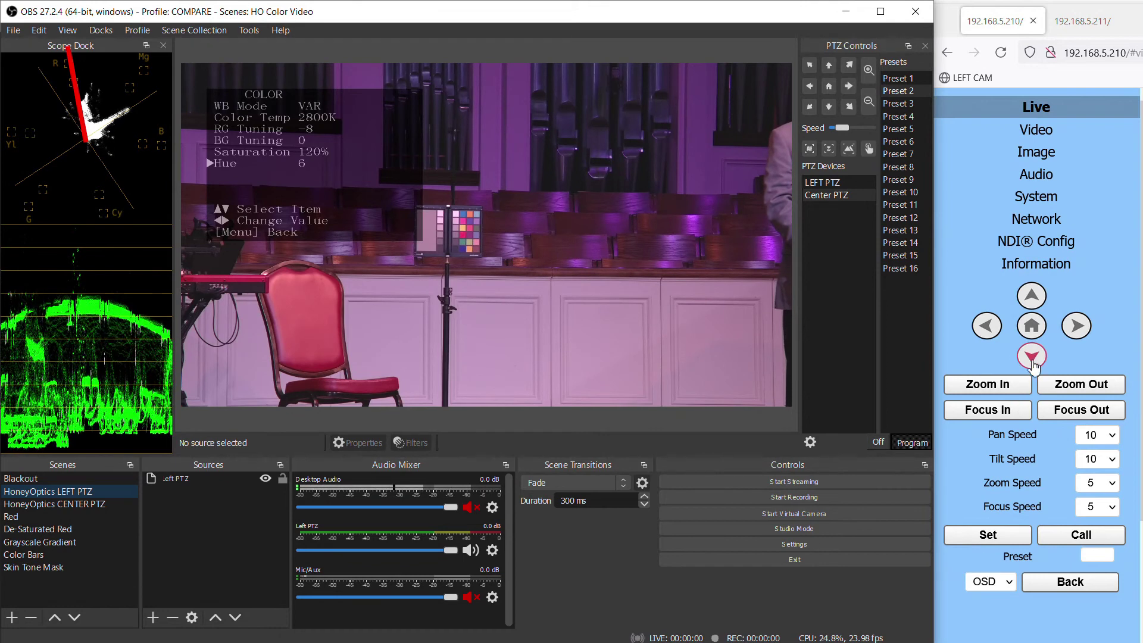
pyautogui.click(987, 331)
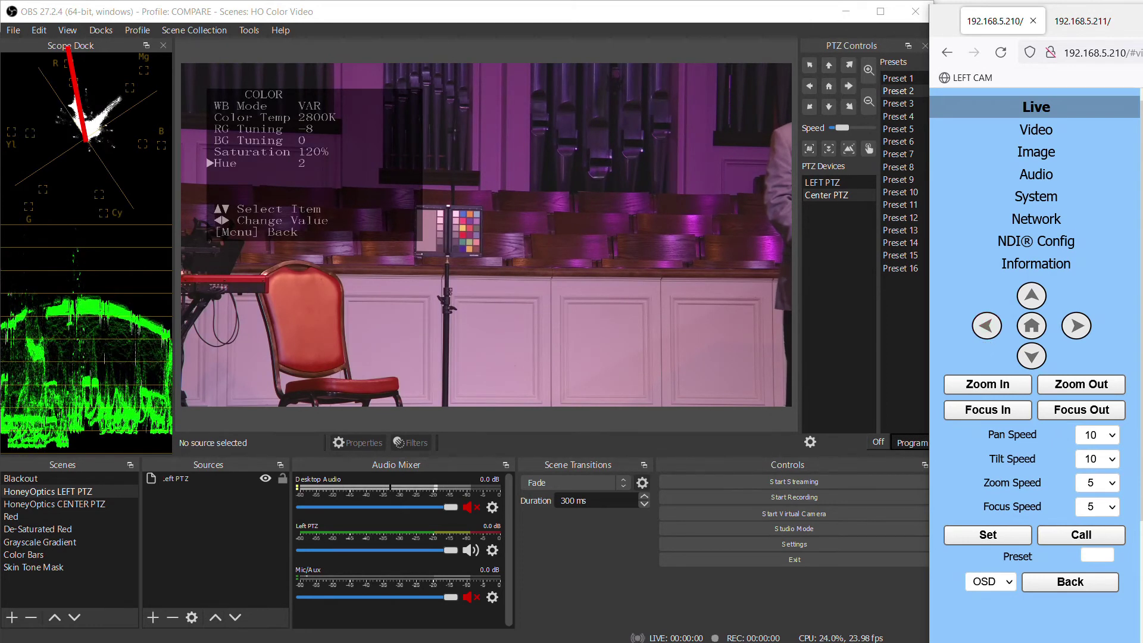
pyautogui.click(69, 503)
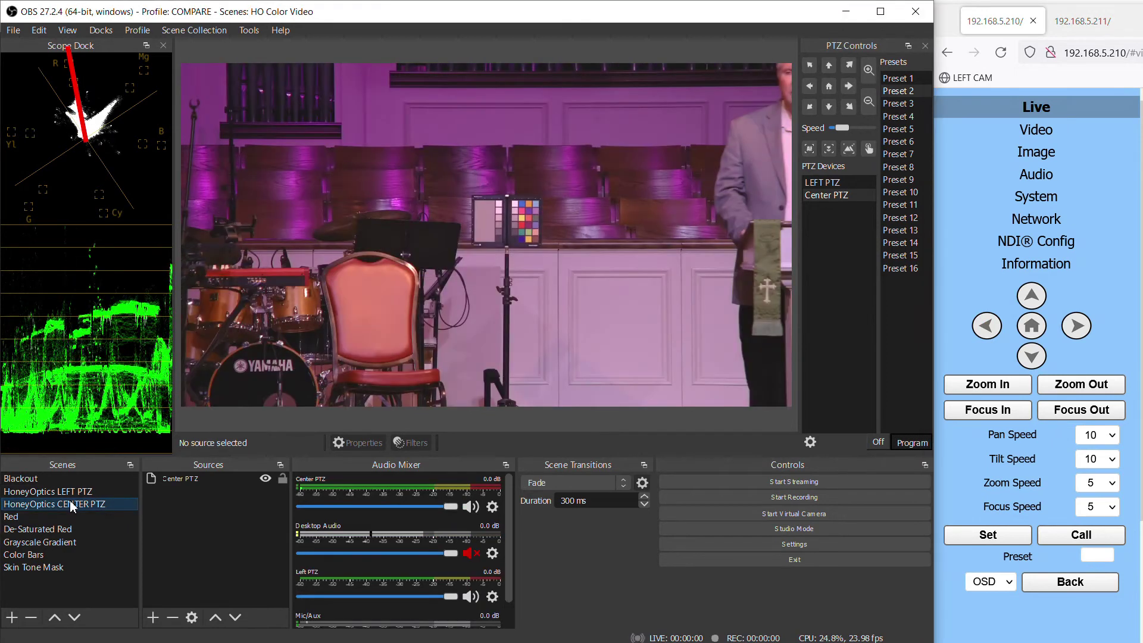
pyautogui.click(70, 493)
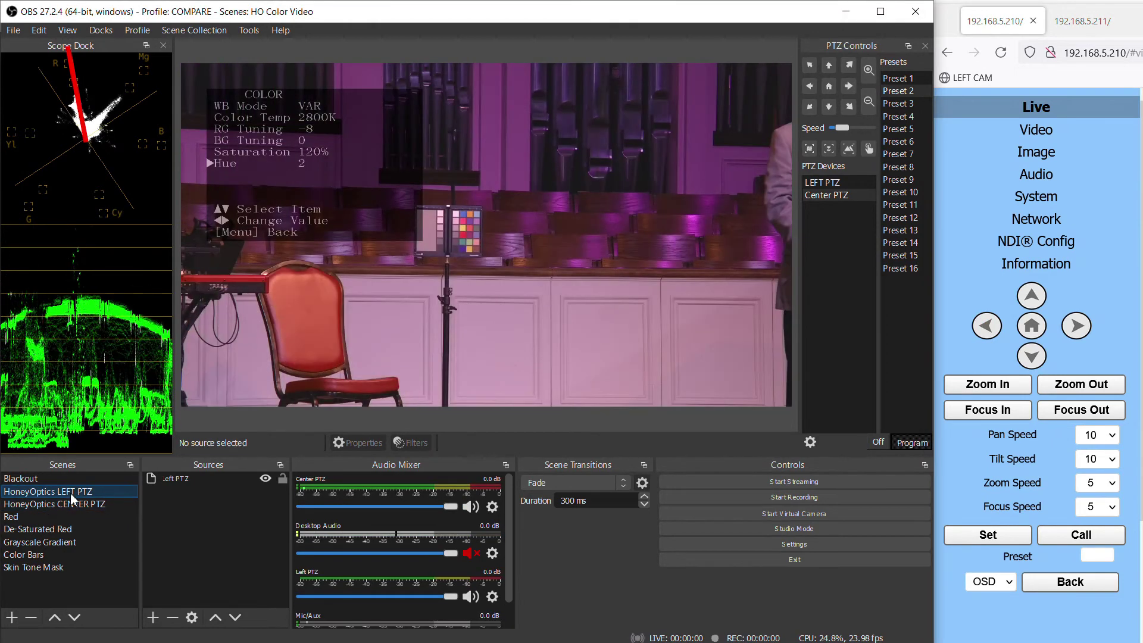
pyautogui.click(72, 503)
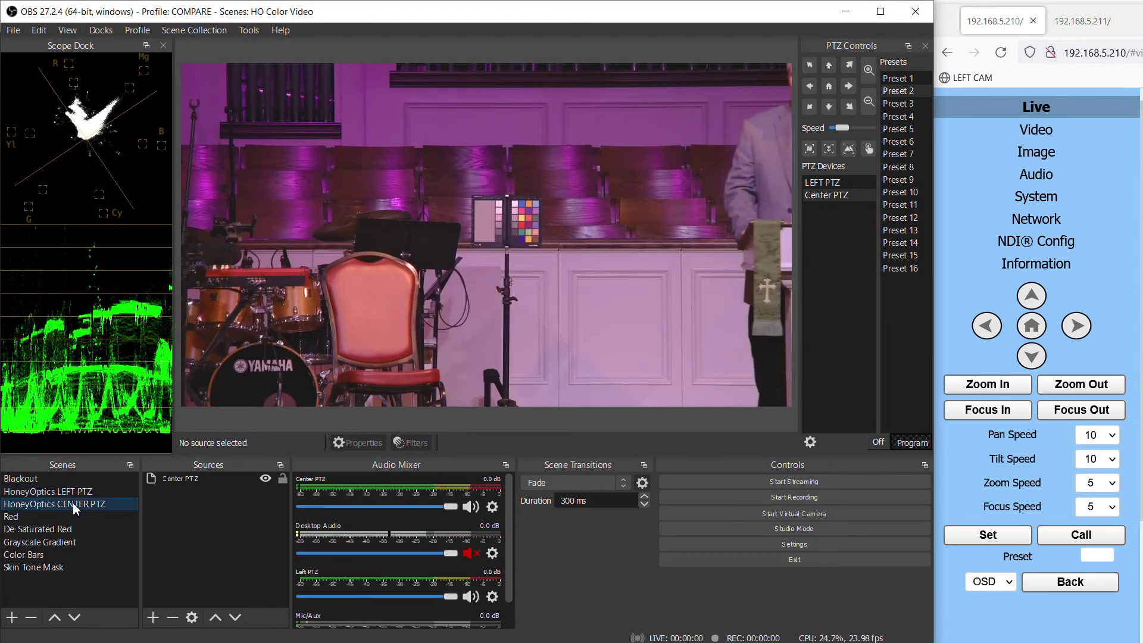
pyautogui.click(72, 492)
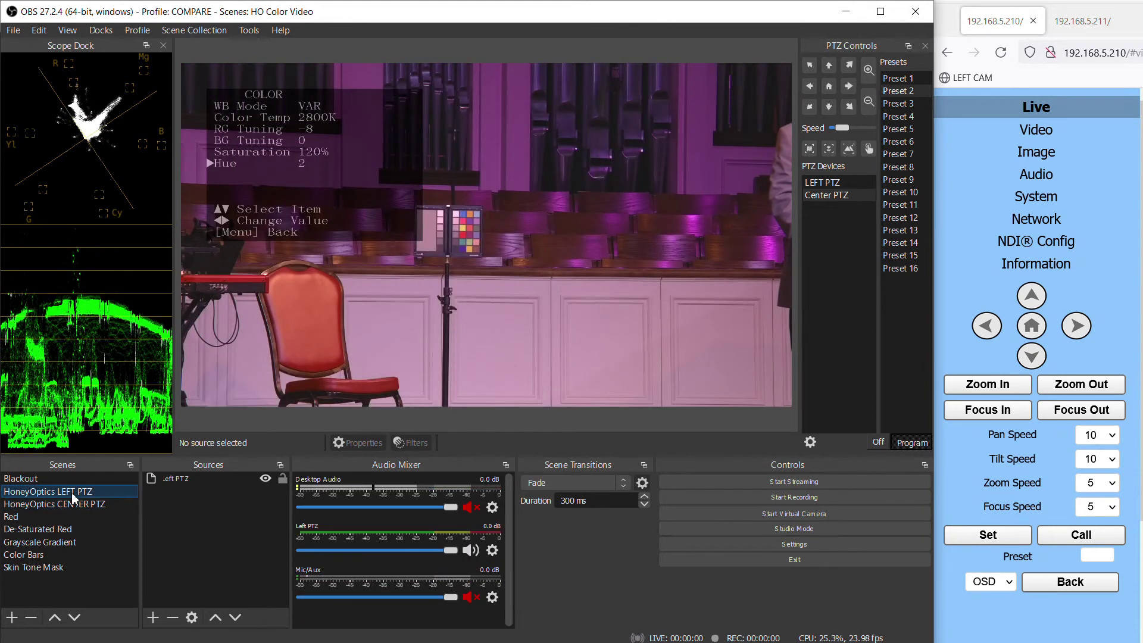
# Close the left camera's OSD menu and return the preview to the center camera scene
pyautogui.click(988, 582)
pyautogui.click(990, 607)
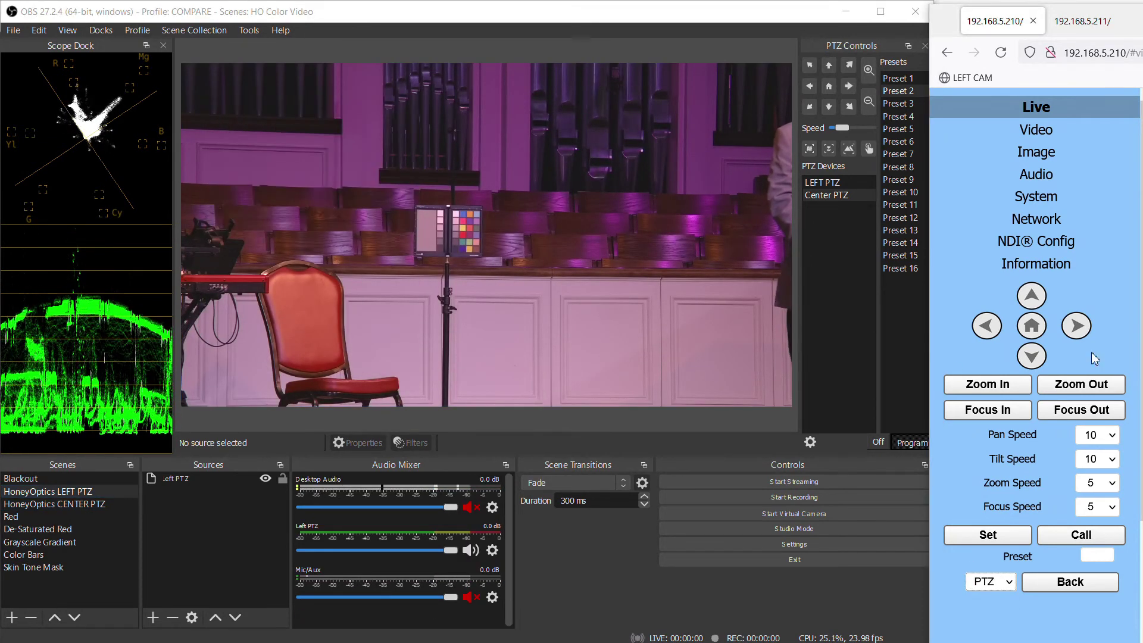
pyautogui.click(828, 195)
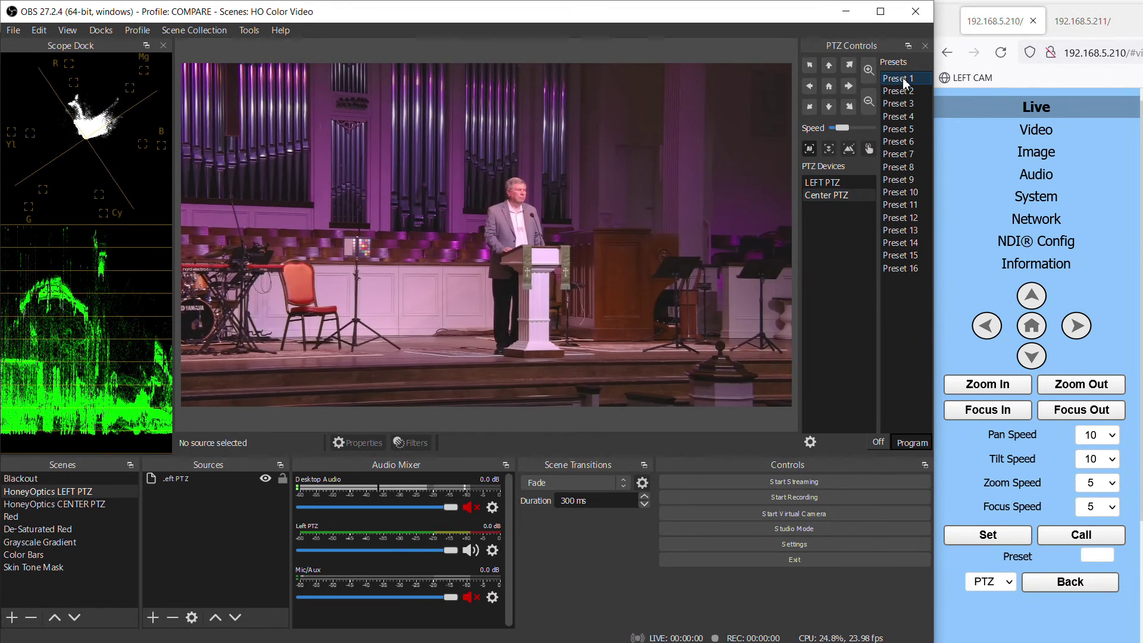
pyautogui.click(81, 503)
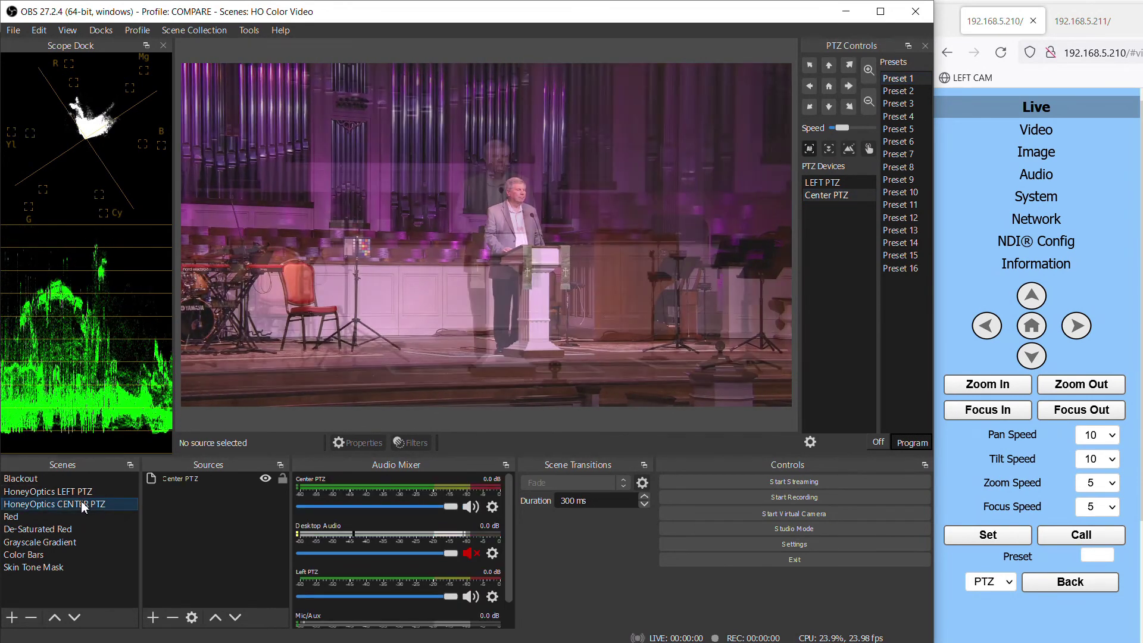